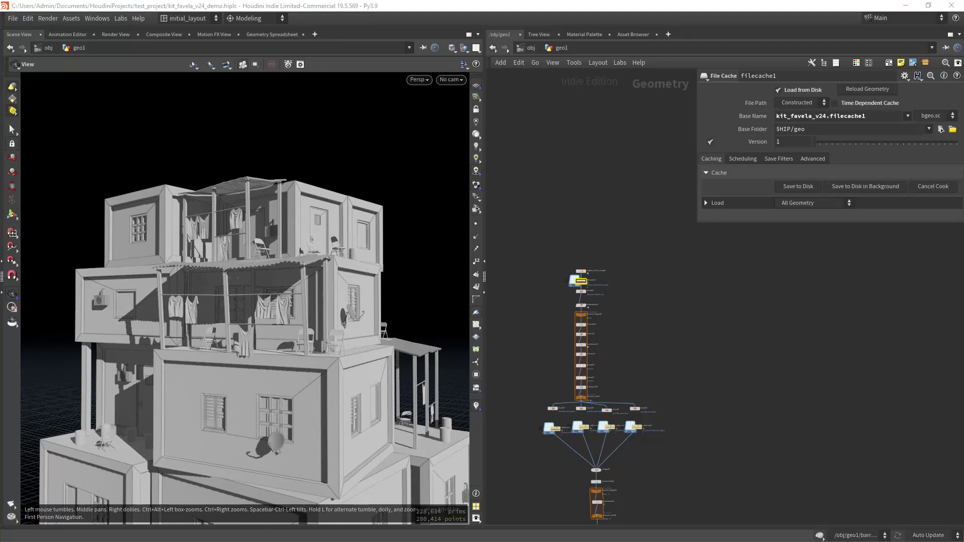
Step: Examine the reference image cloth_patterns_1k.png at full size and close the viewer
scroll(381, 254, up, 5)
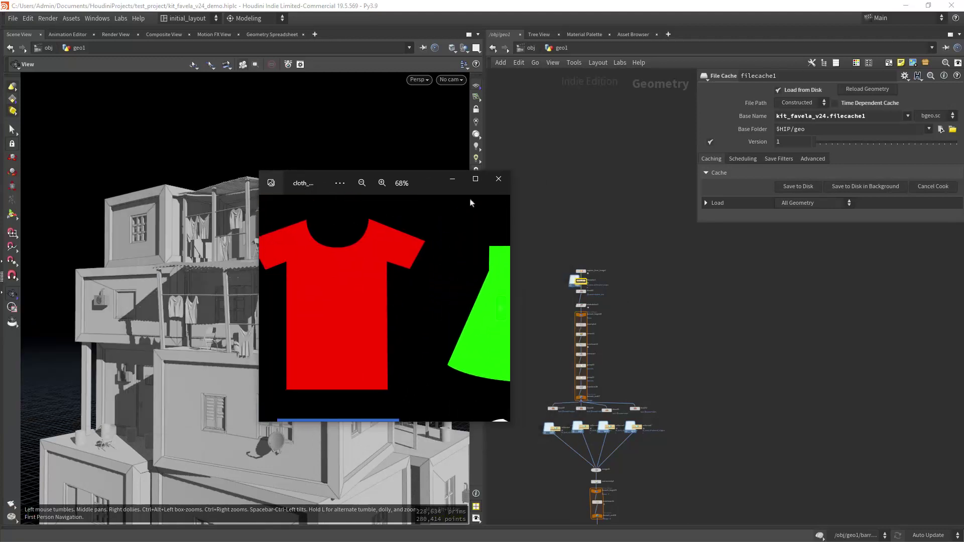
click(475, 179)
scroll(474, 331, down, 5)
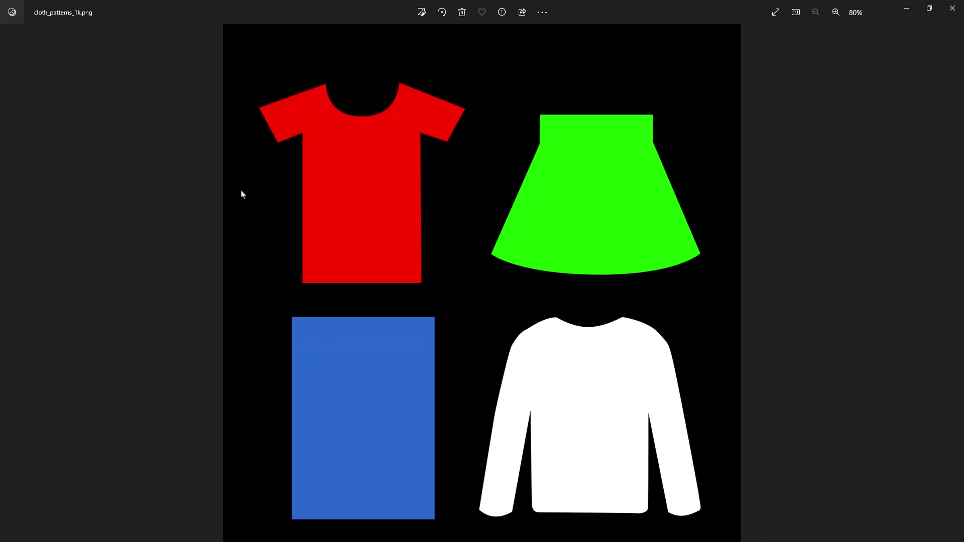
click(952, 8)
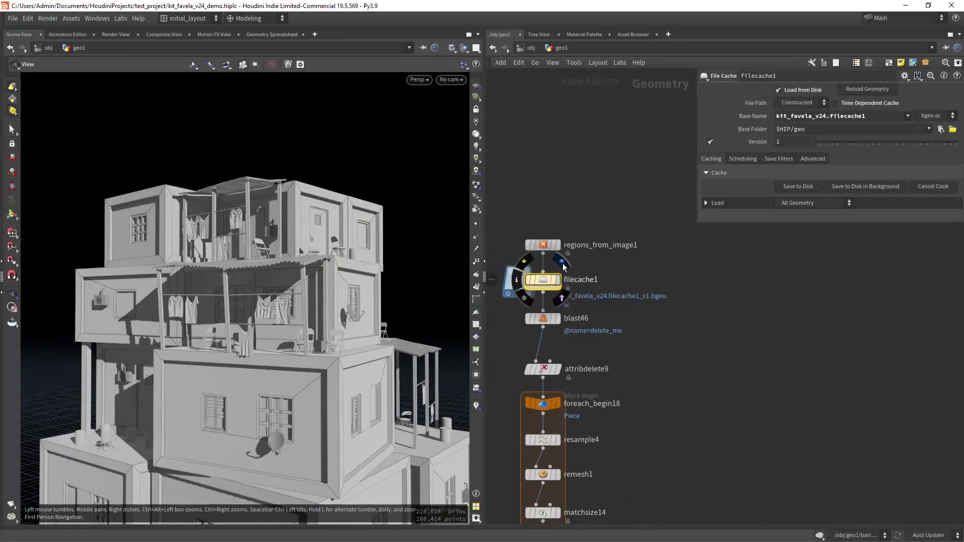
Step: Display filecache1's cloth regions and review the image path and extracted region settings of regions_from_image1
click(562, 266)
key(f)
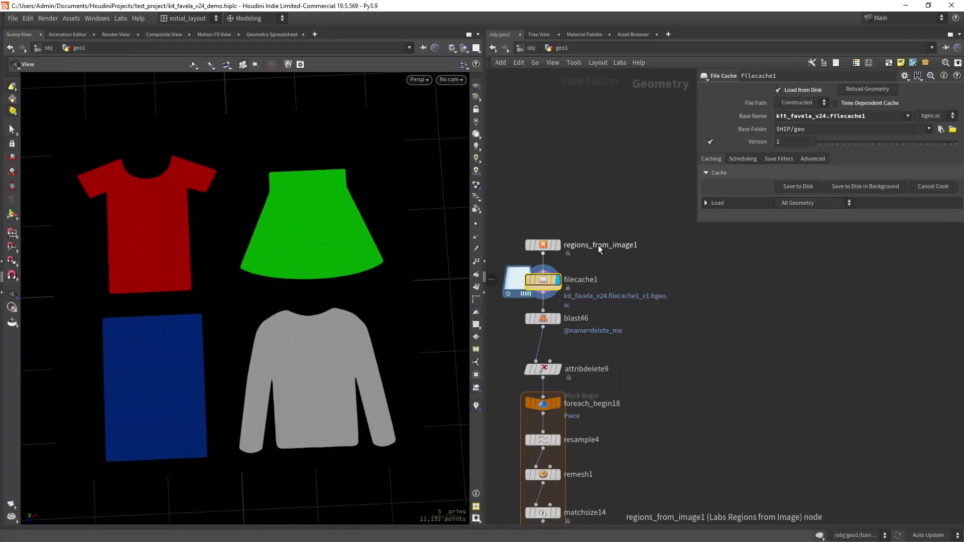
drag(589, 248, 590, 248)
drag(715, 251, 635, 251)
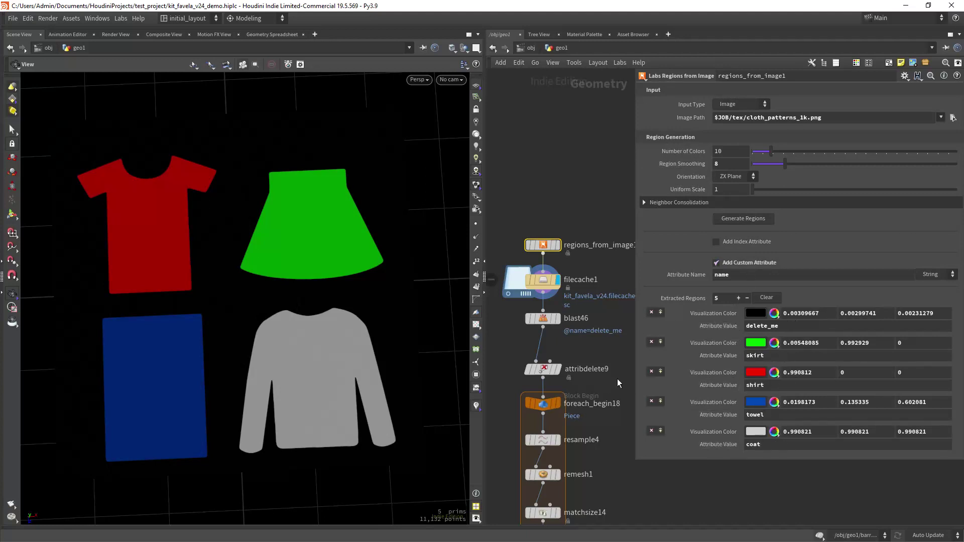
scroll(366, 383, down, 2)
drag(635, 264, 707, 264)
Step: Display the outputs of blast46 and attribdelete9 in turn, reviewing their settings and the remaining attributes
click(557, 318)
key(w)
key(w)
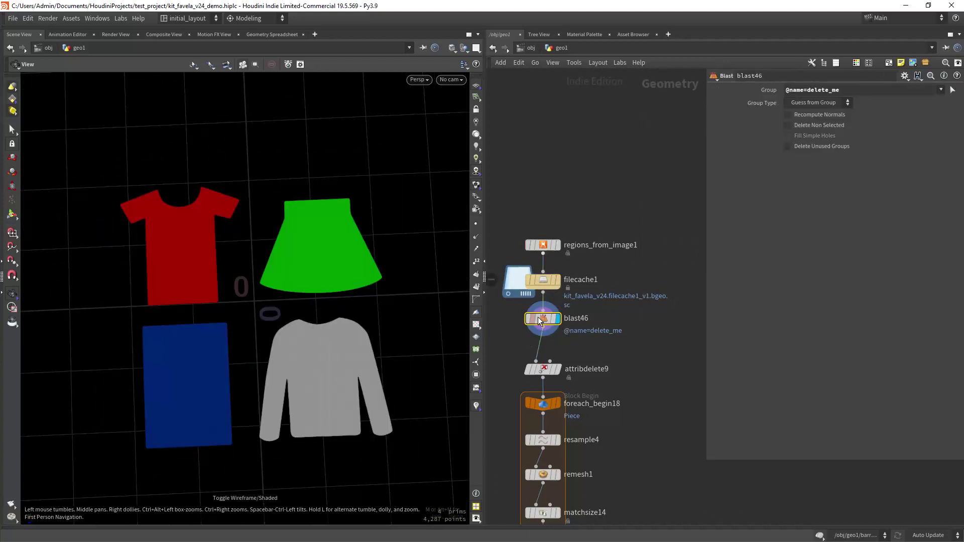
middle_drag(651, 357, 655, 289)
click(551, 305)
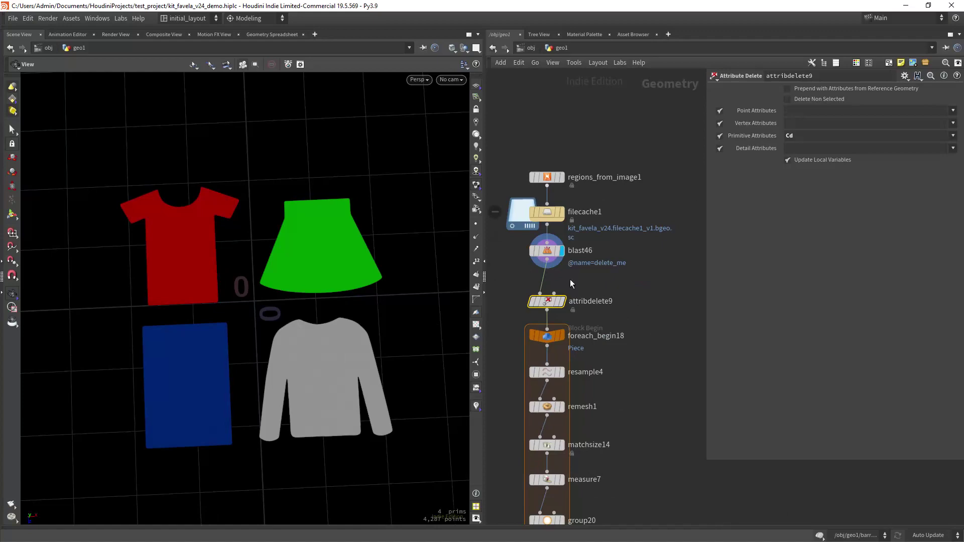
click(562, 301)
scroll(271, 327, down, 3)
scroll(601, 325, down, 1)
middle_drag(601, 324, 613, 252)
middle_drag(566, 230, 654, 219)
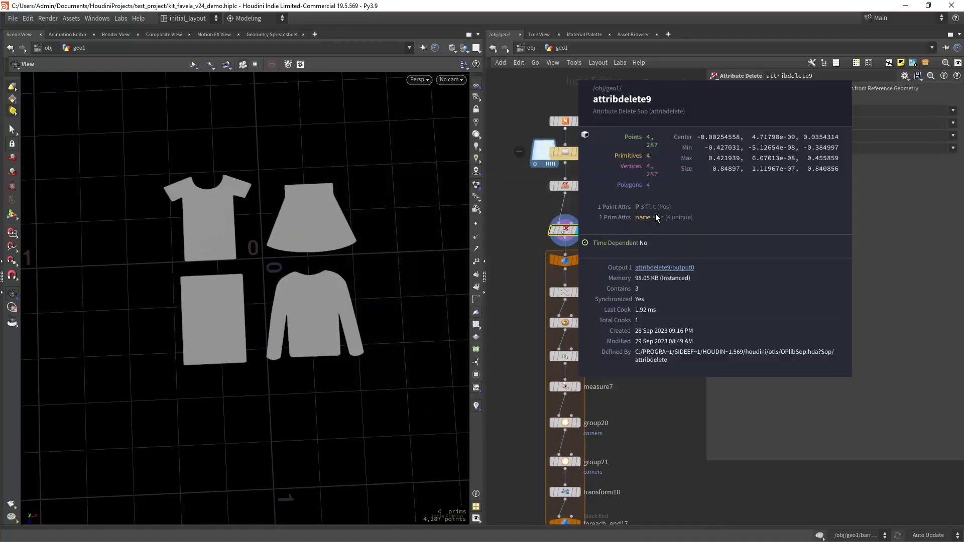
Step: Review foreach_end17's loop settings and display the resampled outline from resample4 framed in the viewport
middle_drag(635, 455, 628, 272)
click(559, 341)
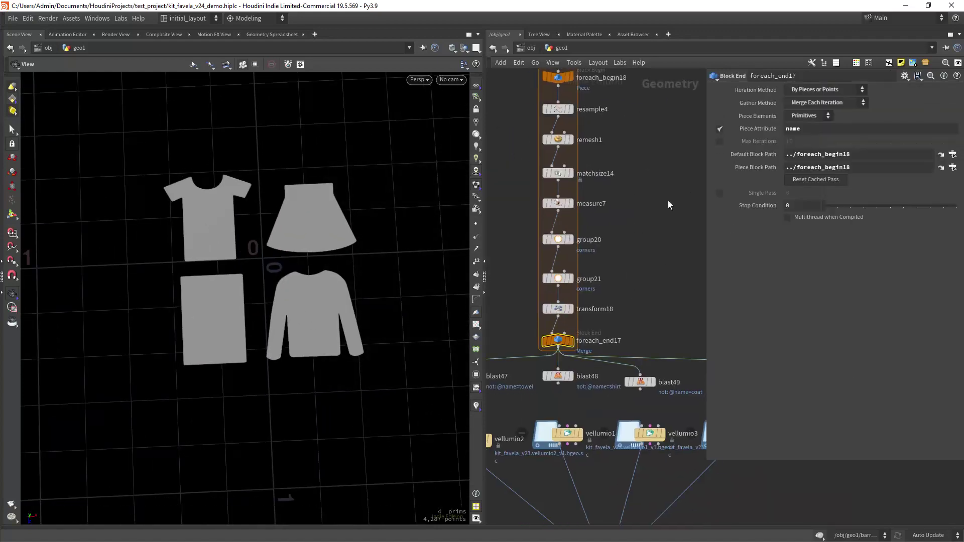
scroll(668, 200, down, 1)
middle_drag(667, 200, 673, 339)
click(593, 265)
key(f)
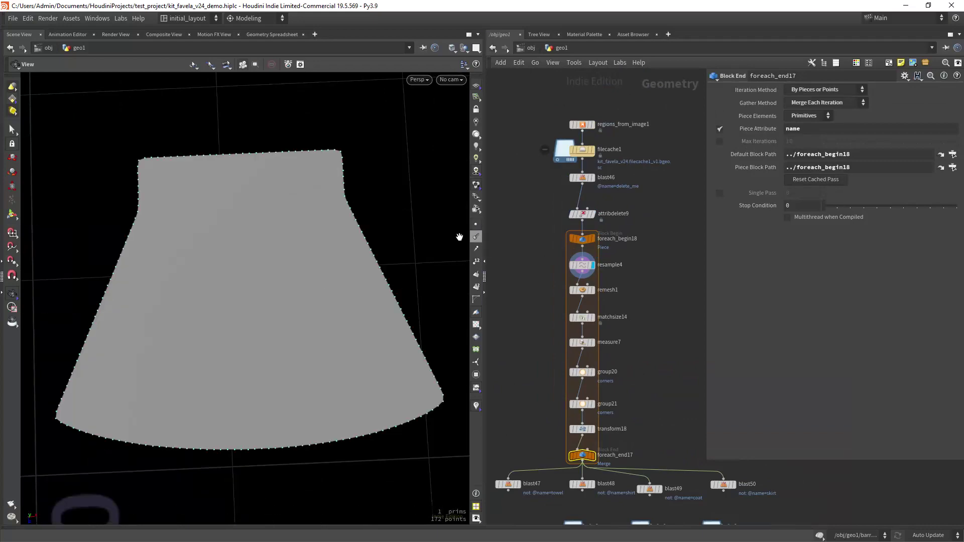
click(578, 265)
scroll(635, 251, up, 2)
Step: Display the outputs of remesh1 and matchsize14 and review both nodes' settings
click(578, 301)
click(563, 303)
middle_drag(615, 323, 614, 280)
click(577, 295)
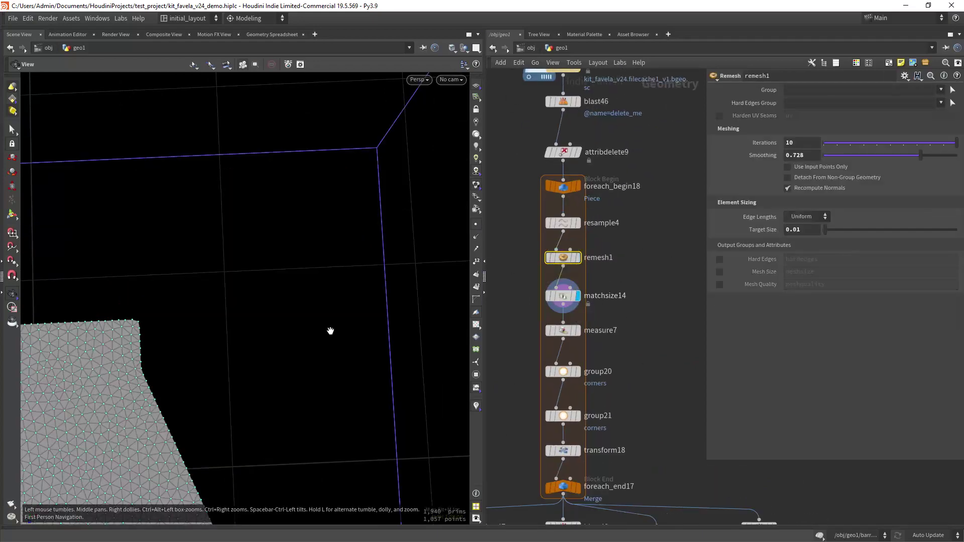
right_drag(327, 331, 299, 377)
click(562, 295)
scroll(656, 417, up, 2)
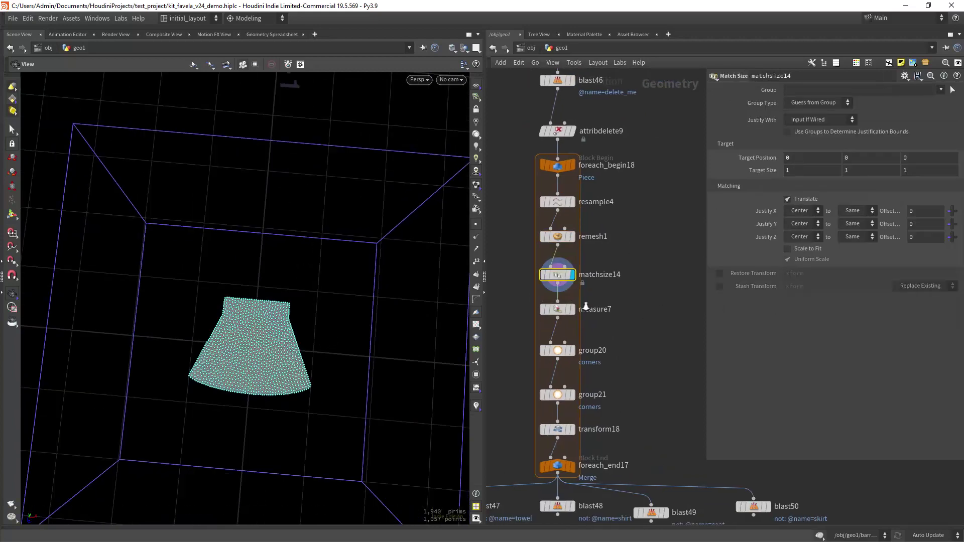
Step: Review measure7's curvature settings, display its output and hide the point markers in the viewport
click(542, 311)
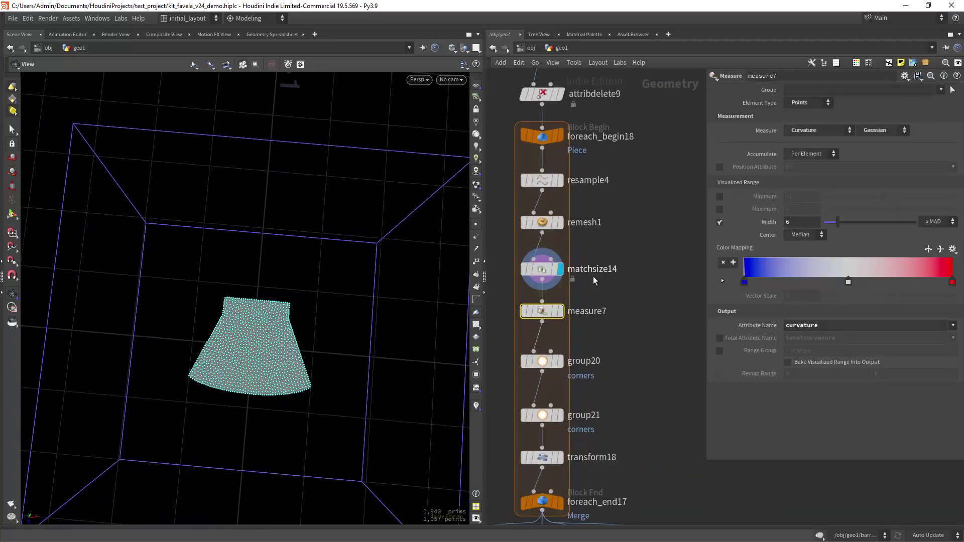
click(560, 311)
click(474, 226)
scroll(657, 341, up, 2)
Step: Display group20 and group21 in turn, reviewing how the corners point group is built and reduced
click(579, 340)
click(554, 340)
scroll(275, 344, up, 3)
drag(276, 344, 310, 319)
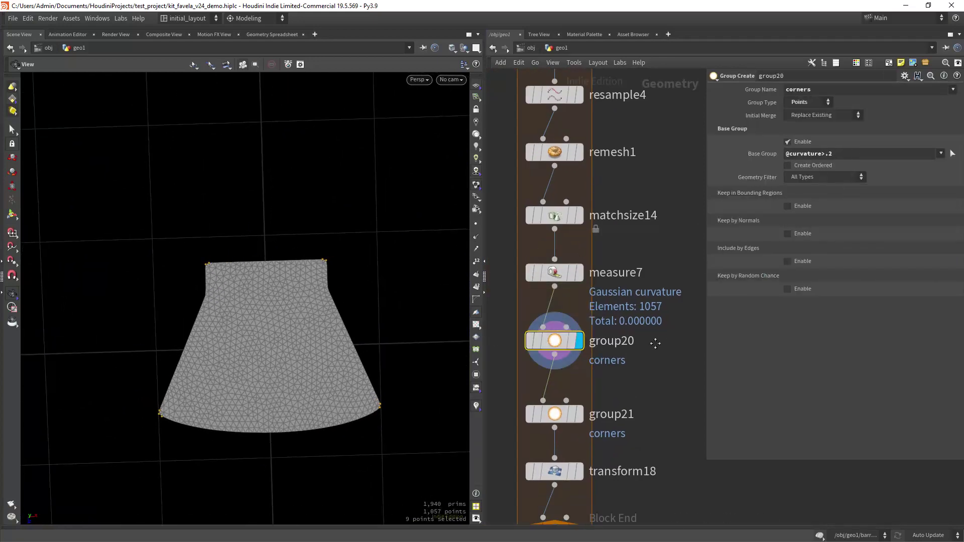
middle_drag(655, 343, 672, 238)
click(594, 296)
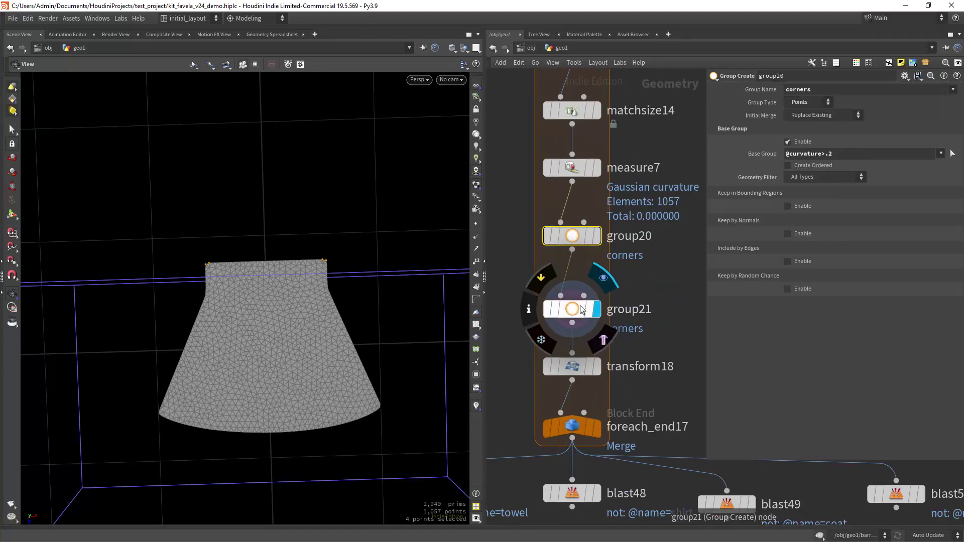
click(583, 308)
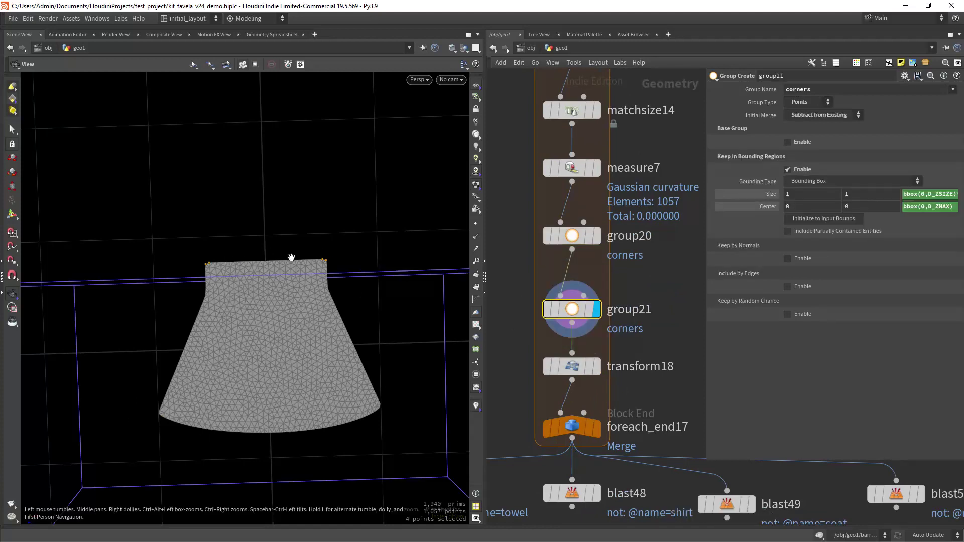
scroll(311, 314, down, 2)
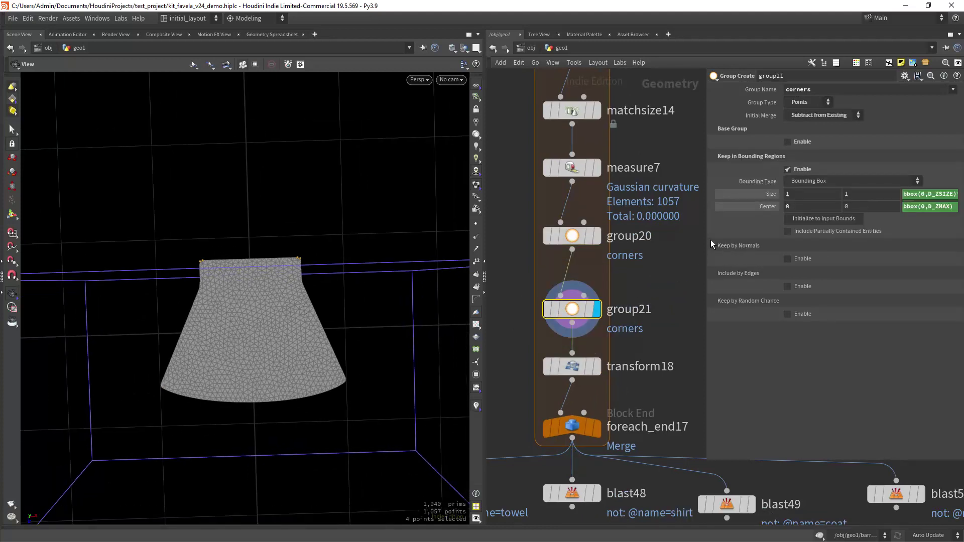
Step: Display transform18's output and inspect the rotated skirt along with the transform settings
middle_drag(660, 335, 664, 254)
click(603, 268)
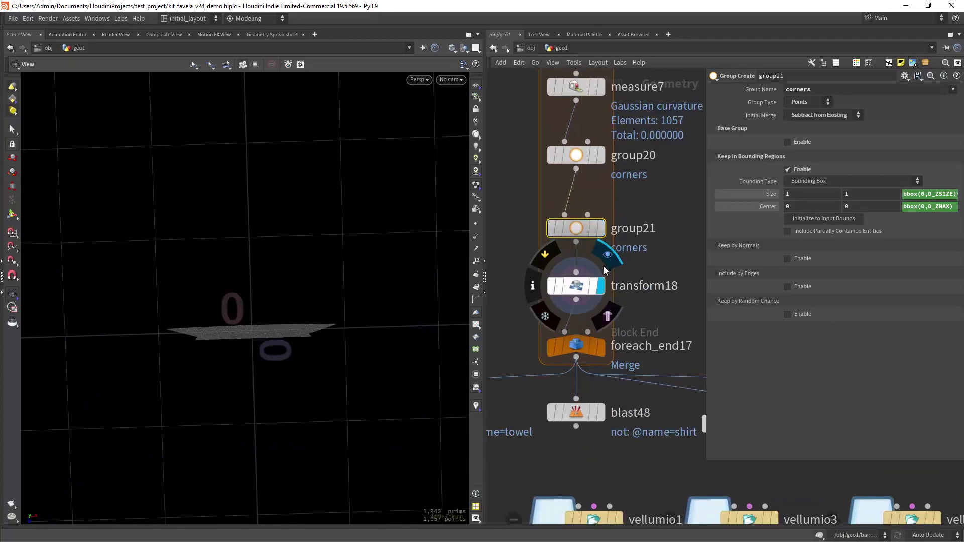
click(594, 289)
drag(296, 337, 458, 304)
click(549, 259)
click(549, 260)
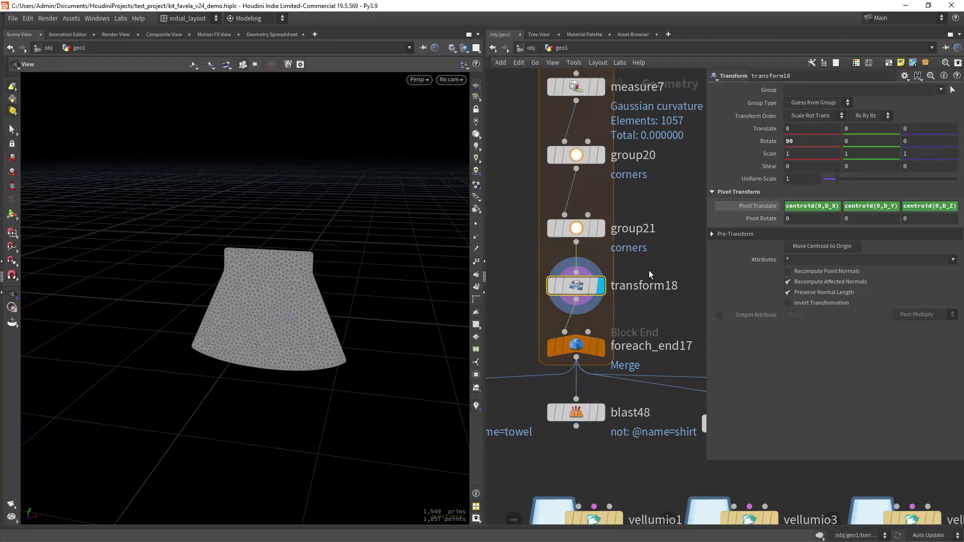
Step: Display the merged garment pieces from foreach_end17 and check them in wireframe
scroll(651, 271, down, 3)
click(635, 291)
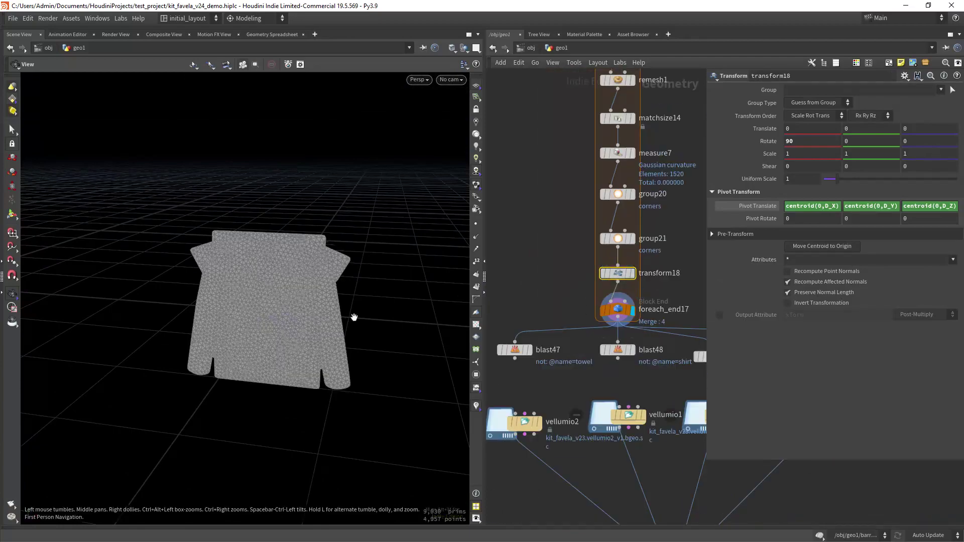
key(w)
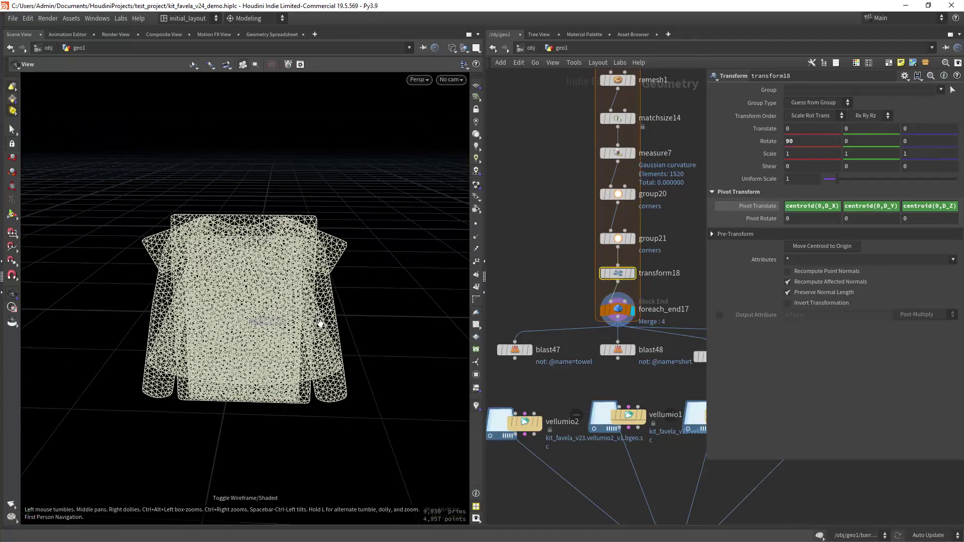
key(w)
scroll(522, 286, down, 4)
scroll(530, 254, up, 3)
scroll(530, 255, down, 5)
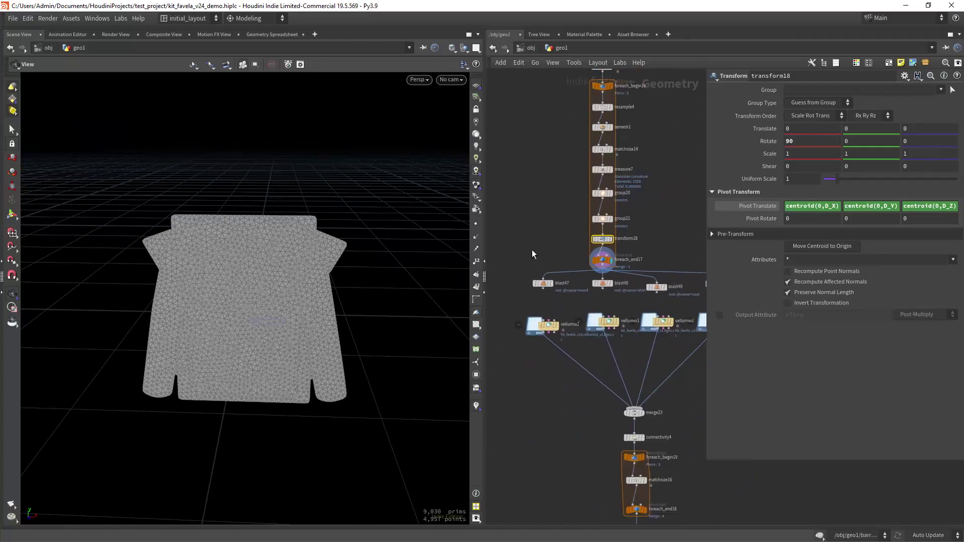
Step: Display the blast nodes after foreach_end17 one by one to view each isolated garment
scroll(560, 361, up, 6)
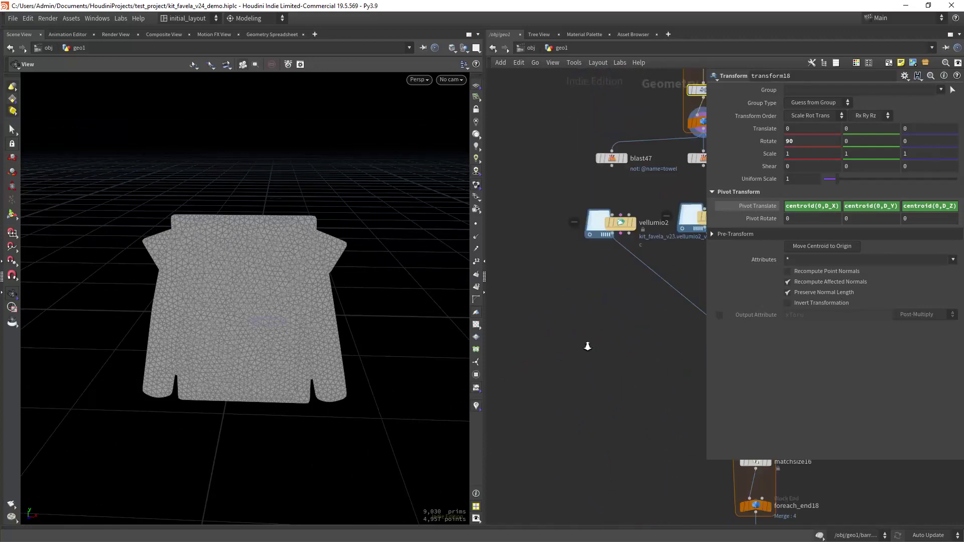
click(599, 295)
drag(296, 321, 351, 331)
middle_drag(626, 406, 510, 425)
click(615, 301)
mouse_move(312, 366)
mouse_down()
mouse_move(274, 372)
mouse_move(295, 360)
mouse_up()
middle_drag(608, 379, 544, 385)
click(670, 307)
middle_drag(659, 391, 610, 364)
click(682, 321)
Step: Move the vellumio nodes away to free space beneath the garment blast nodes
scroll(581, 383, down, 6)
right_drag(610, 365, 562, 369)
drag(662, 474, 552, 351)
drag(606, 382, 666, 441)
right_drag(581, 366, 604, 304)
middle_drag(603, 304, 596, 365)
Step: Display the coat from blast49 and add a Vellum Cloth constraints node connected to its output
click(587, 267)
middle_drag(652, 316, 532, 346)
click(590, 298)
scroll(607, 360, down, 2)
middle_drag(606, 360, 485, 372)
click(581, 329)
key(Tab)
text(vellum cloth)
key(Return)
click(565, 357)
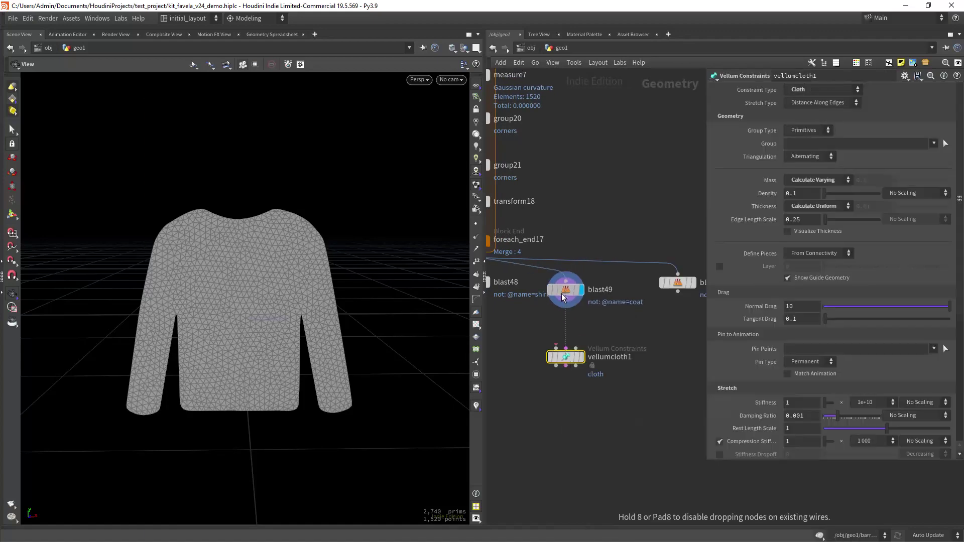
Step: Display vellumcloth1's output and set its bend stiffness multiplier to 1e+10
scroll(318, 319, up, 3)
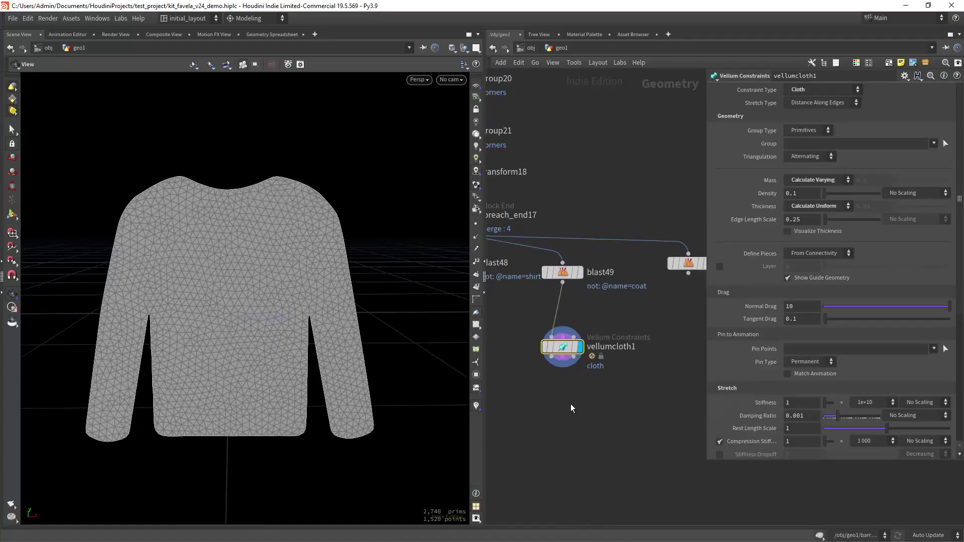
scroll(570, 404, up, 2)
scroll(956, 236, down, 6)
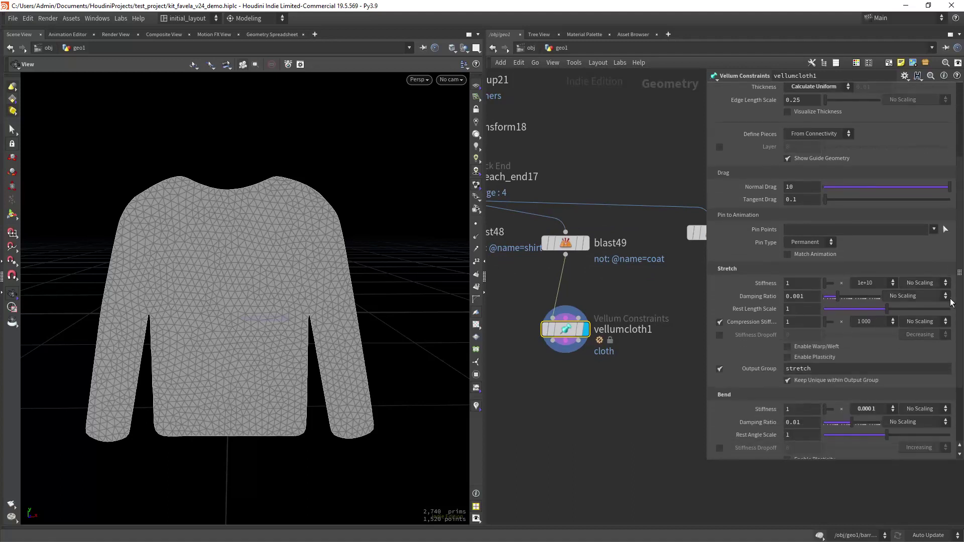
click(872, 326)
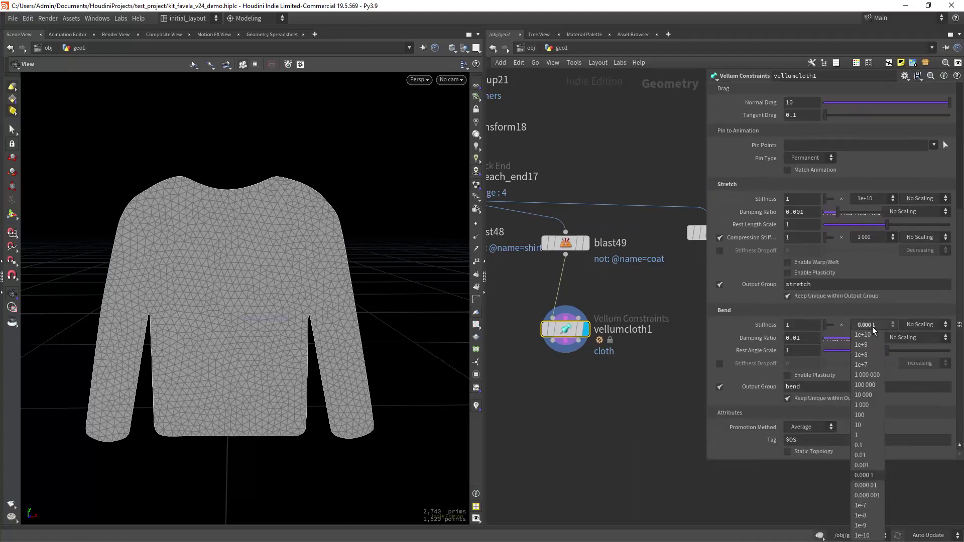
click(867, 332)
scroll(602, 392, down, 3)
Step: Add a Vellum Brush node, wire vellumcloth1's outputs into it, display it and activate the brush tool
scroll(599, 399, up, 2)
middle_drag(605, 395, 613, 363)
key(Tab)
text(velb)
key(Return)
click(586, 381)
mouse_move(576, 372)
mouse_down()
mouse_move(577, 318)
mouse_move(586, 363)
mouse_up()
click(604, 346)
key(Return)
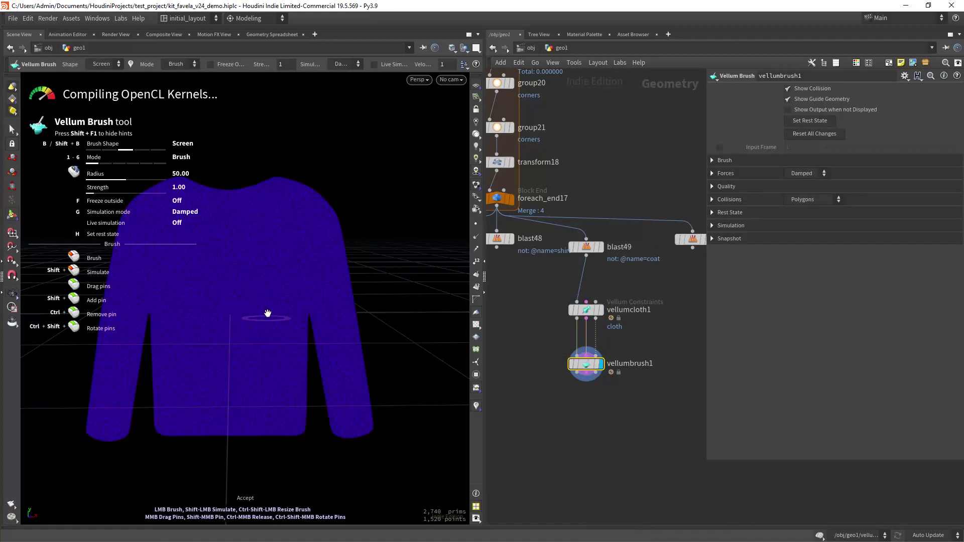
Step: Try the settle simulation on the coat and go back to displaying vellumcloth1
mouse_move(264, 284)
alt+mouse_down()
mouse_move(301, 295)
mouse_move(279, 328)
mouse_move(280, 307)
alt+mouse_up()
key(g)
key(space+g)
key(g)
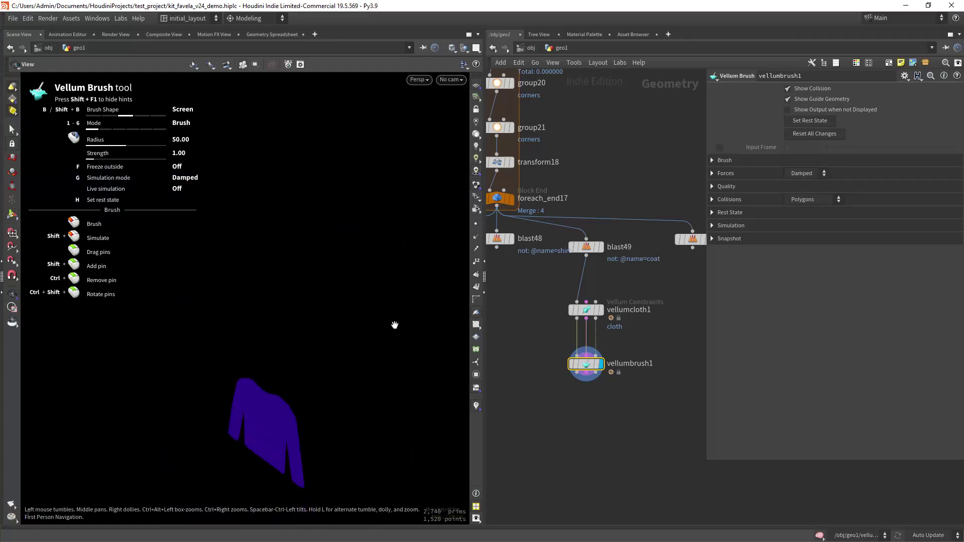
click(600, 310)
click(583, 311)
key(Escape)
key(f)
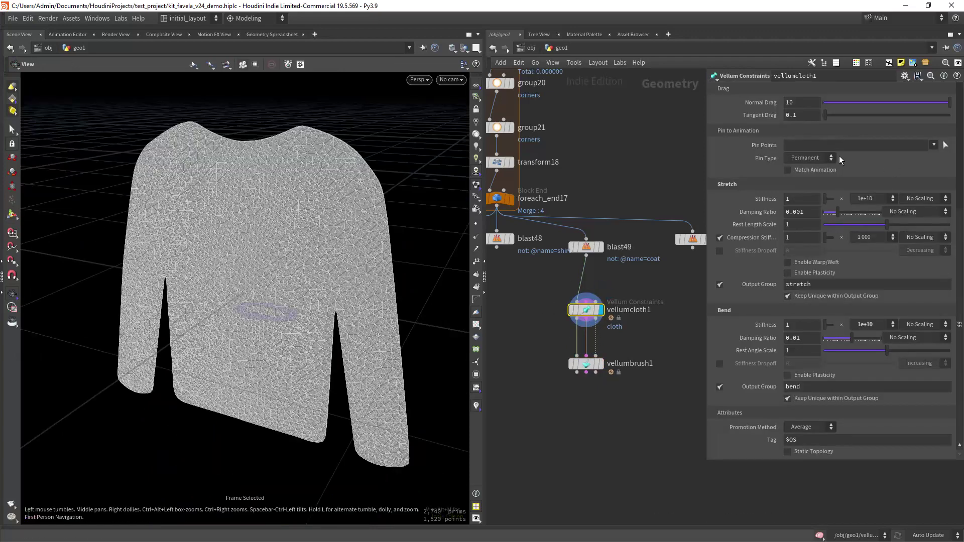
Step: Reactivate the Vellum Brush on the coat and try settling the cloth with live simulation while brushing it
scroll(527, 342, up, 2)
click(621, 370)
click(600, 371)
key(space+g)
key(Return)
key(g)
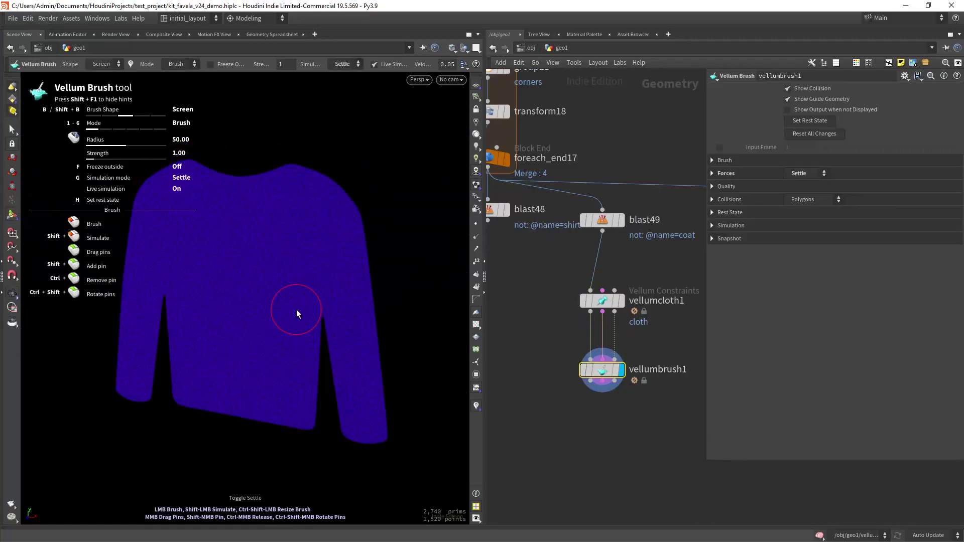
key(space+g)
drag(281, 282, 260, 297)
mouse_move(260, 297)
right_down()
mouse_move(269, 299)
mouse_move(256, 290)
right_up()
mouse_move(256, 290)
mouse_down()
mouse_move(279, 290)
mouse_move(261, 306)
mouse_up()
key(g)
Step: Reset all Vellum Brush changes and switch the brush to Drag mode
click(803, 136)
key(2)
mouse_move(257, 231)
alt+mouse_down()
mouse_move(255, 284)
mouse_move(282, 337)
mouse_move(266, 329)
alt+mouse_up()
mouse_move(295, 262)
alt+mouse_down()
mouse_move(315, 281)
mouse_move(308, 297)
alt+mouse_up()
alt+drag(307, 297, 283, 297)
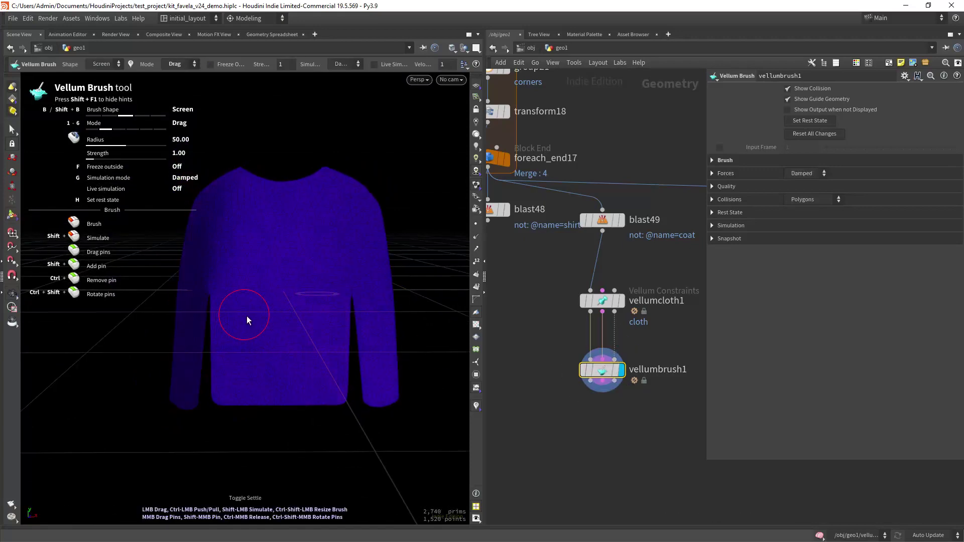
Step: Insert a Subdivide node between blast49 and vellumcloth1 using the OpenSubdiv Loop algorithm with depth 2
key(Tab)
text(subd)
key(Return)
key(Return)
click(838, 116)
click(816, 157)
click(907, 129)
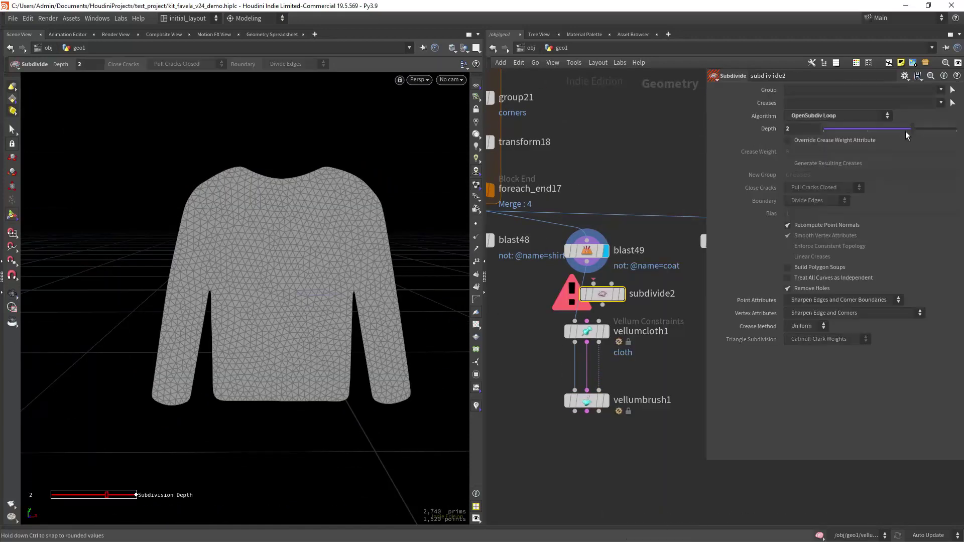
drag(603, 295, 586, 295)
click(605, 295)
Step: Display vellumbrush1, reset all its changes, and run the settle simulation on the subdivided coat before stopping it
middle_drag(611, 342, 611, 326)
click(606, 325)
click(606, 394)
click(814, 134)
key(g)
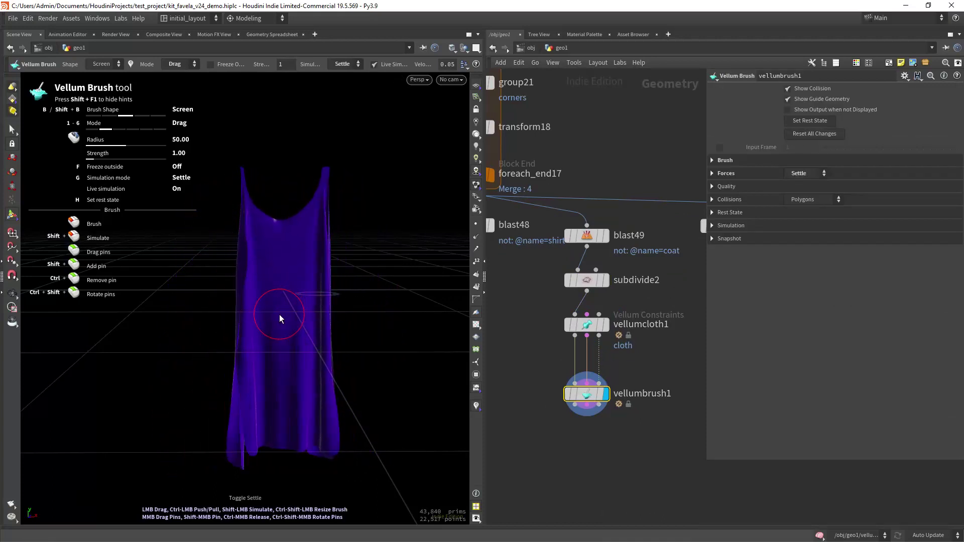
key(g)
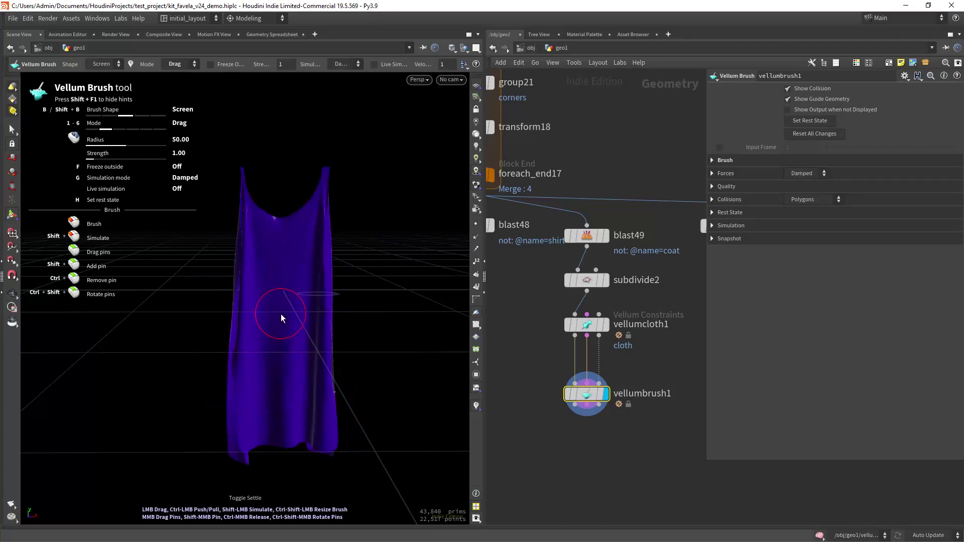
Step: Pin both shoulders of the reset coat with the Vellum Brush and run the settle simulation
scroll(228, 176, down, 1)
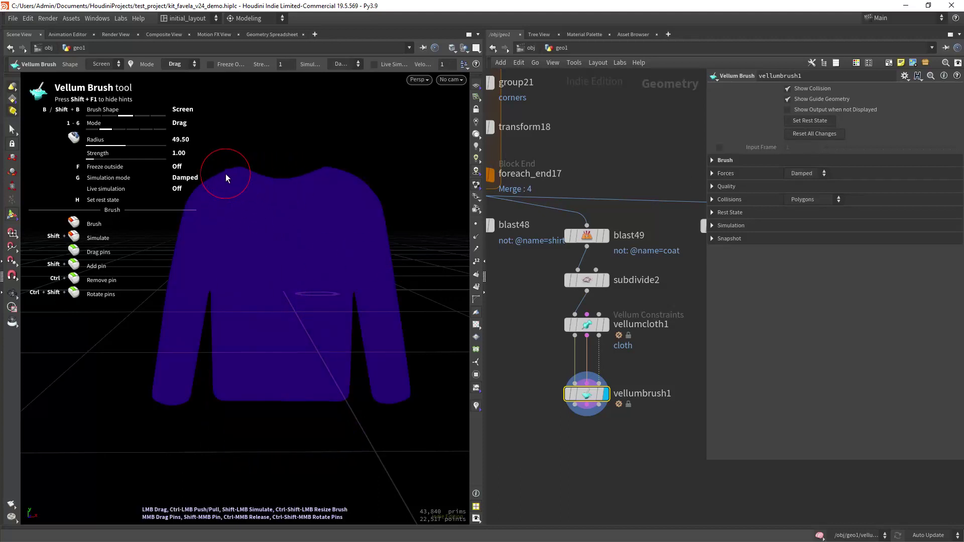
shift+middle_click(227, 178)
shift+middle_click(336, 174)
key(g)
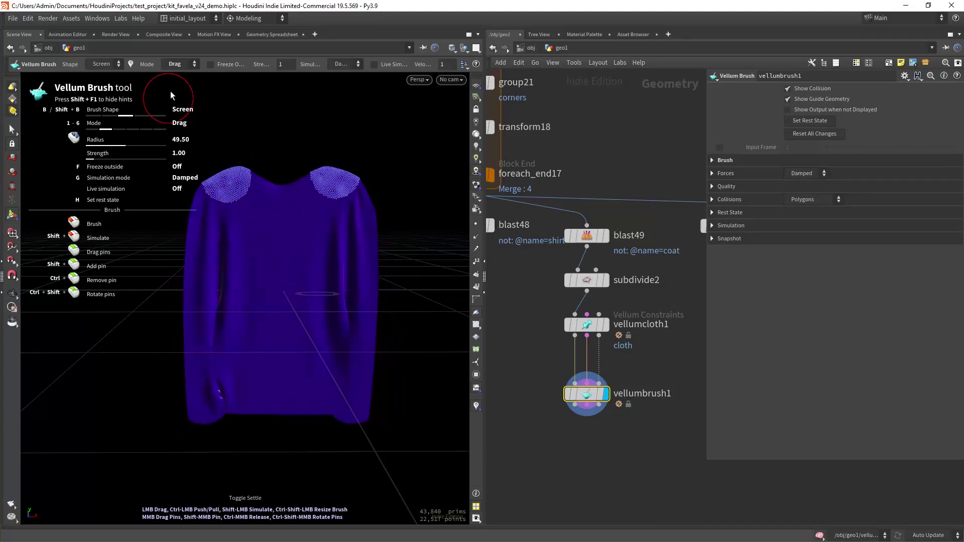
Step: Brush natural folds into the pinned coat, enlarging the Vellum Brush radius to about 66.7
drag(270, 284, 309, 366)
click(196, 114)
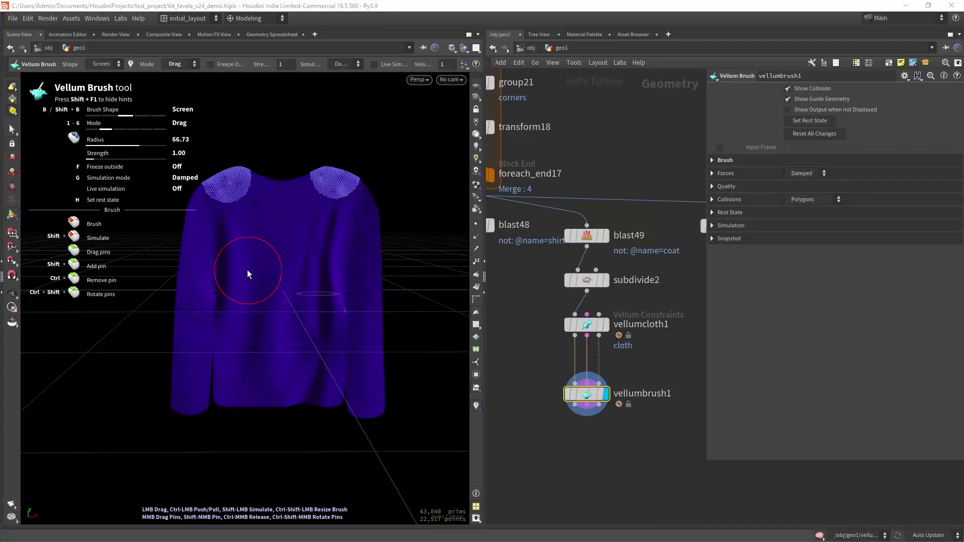
scroll(247, 269, up, 5)
mouse_move(275, 309)
mouse_down()
mouse_move(305, 221)
mouse_move(277, 310)
mouse_up()
alt+drag(274, 272, 327, 346)
Step: Add a Vellum I/O node below vellumbrush1
middle_drag(571, 469, 538, 405)
key(Tab)
text(vellum io)
key(Return)
click(538, 406)
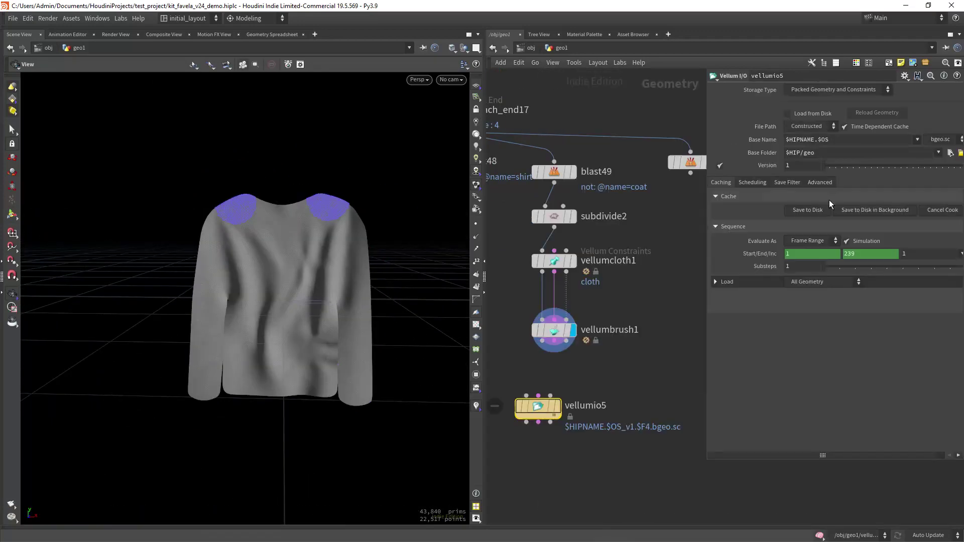
Step: Turn off Time Dependent Cache on the Vellum I/O node wired after vellumbrush1 and save the coat to disk
click(843, 127)
click(577, 378)
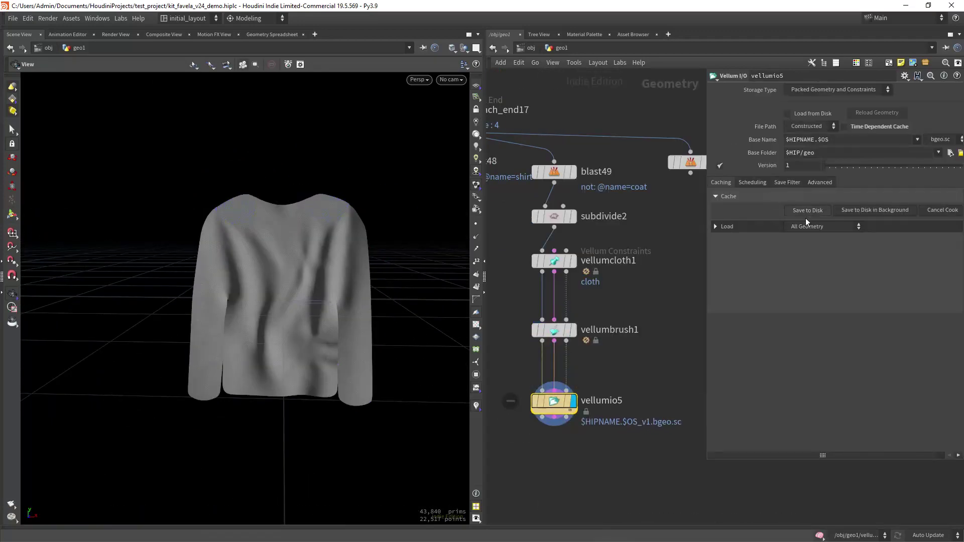
click(807, 210)
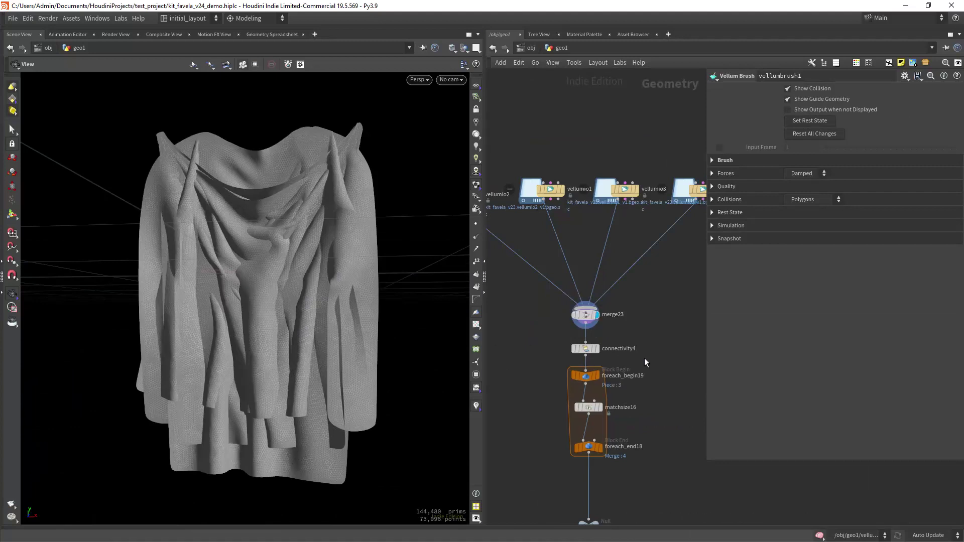
Step: Review the matchsize16 settings for the merged clothes, then display the foreach_end18 and out_CLOTH results
middle_drag(644, 358, 637, 316)
click(582, 366)
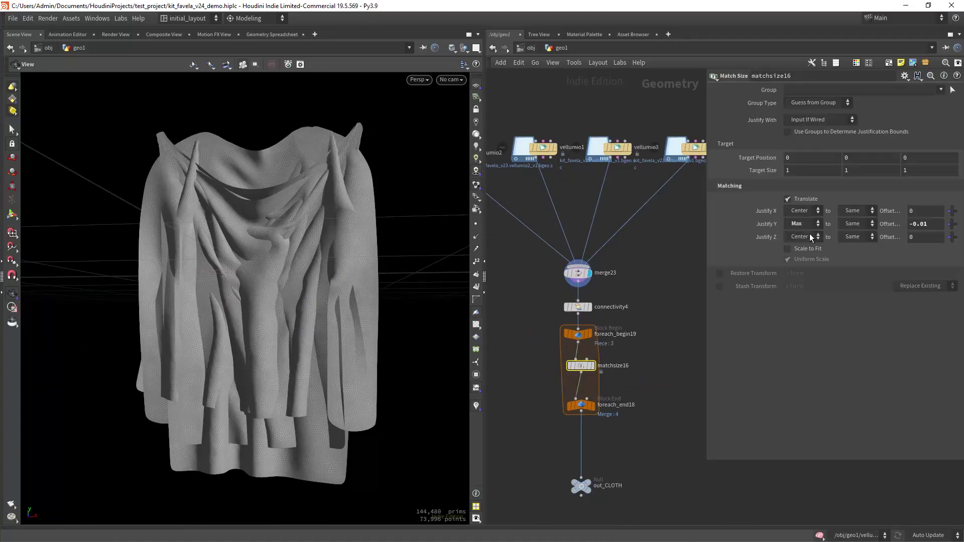
click(595, 388)
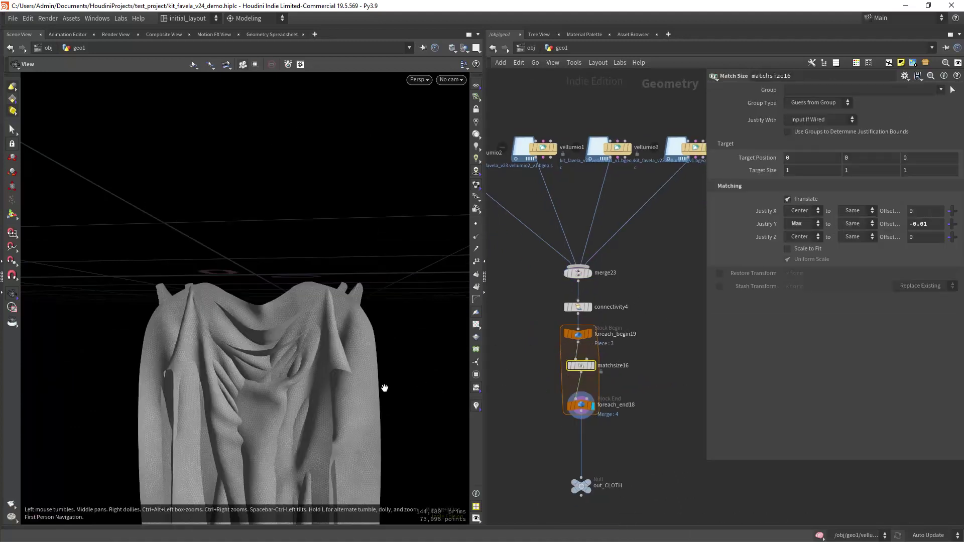
middle_drag(604, 508, 598, 426)
click(604, 405)
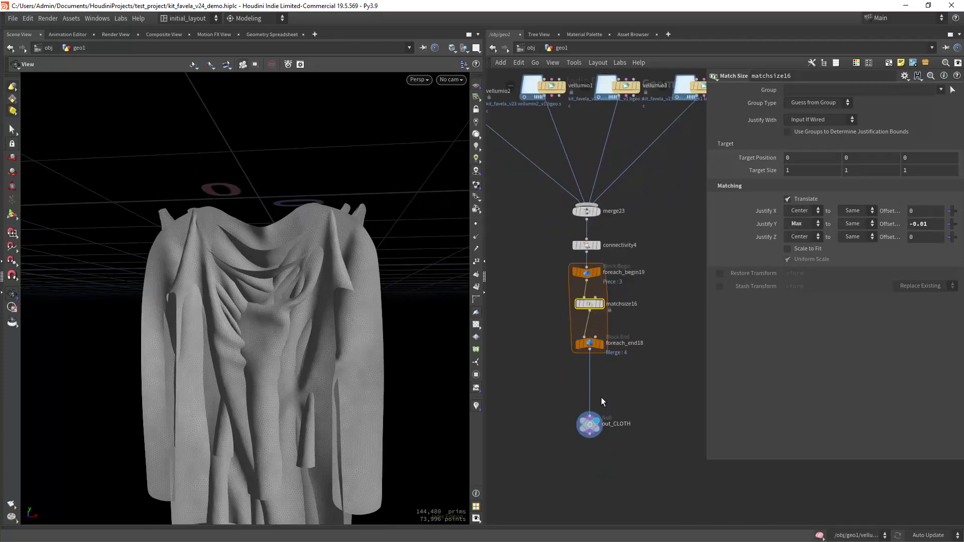
Step: Go to the CABINS network and display the clothesline curves and their grouprange3 point selection
scroll(578, 330, down, 8)
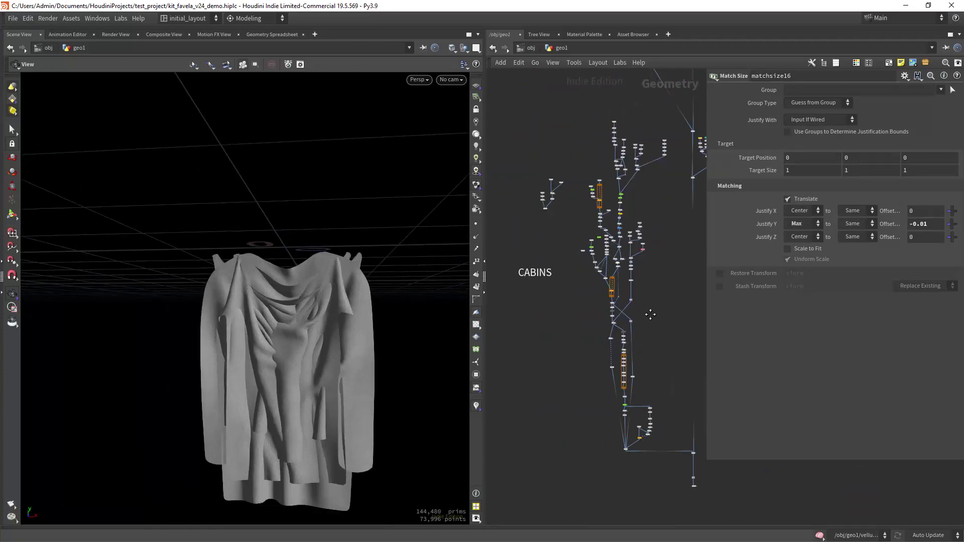
scroll(649, 422, up, 8)
click(523, 318)
key(space+f)
drag(351, 315, 376, 307)
scroll(380, 303, up, 3)
click(660, 335)
middle_drag(683, 329, 635, 275)
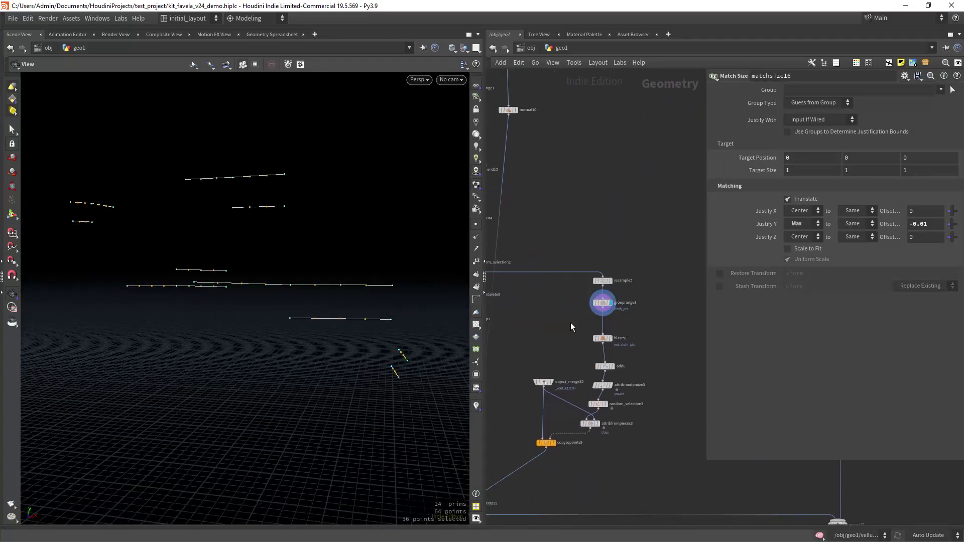
Step: Display the nodes after grouprange3 one by one through random_selection3 to examine the cloth scatter points
scroll(309, 322, up, 2)
scroll(621, 321, up, 2)
click(612, 331)
middle_drag(642, 346, 668, 323)
click(617, 327)
click(615, 333)
click(621, 332)
middle_drag(589, 377, 627, 350)
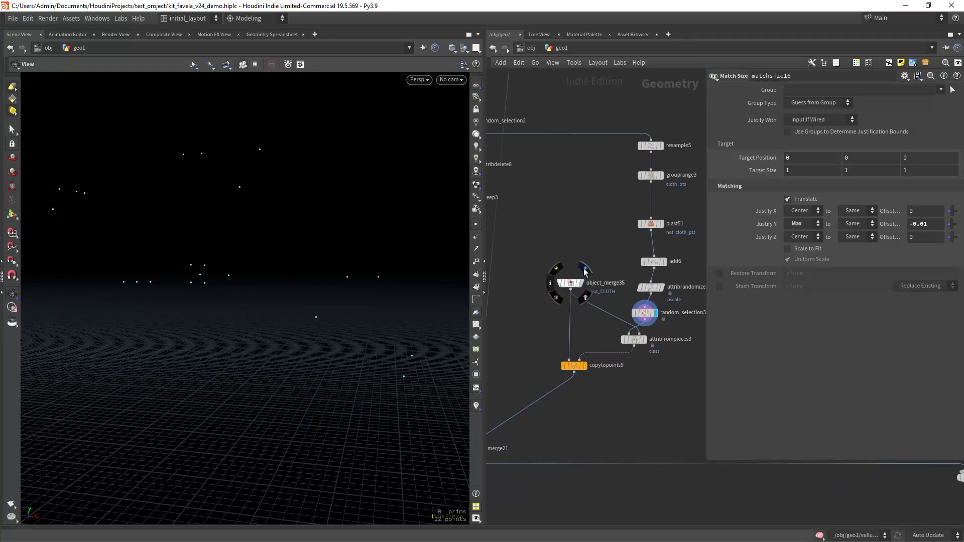
Step: Examine object_merge35 and copytopoints9, try another seed on attribfrompieces3, and undo the seed change
click(584, 271)
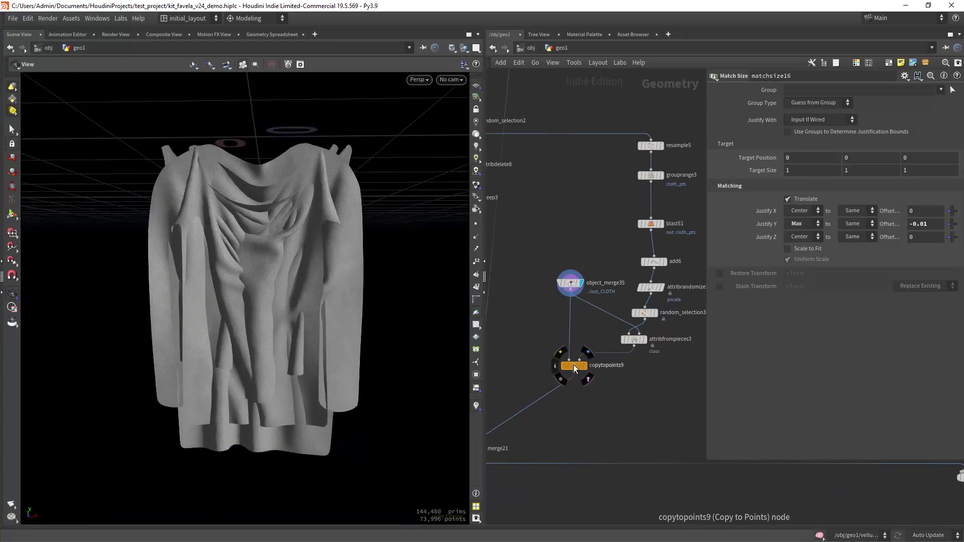
click(633, 340)
click(584, 365)
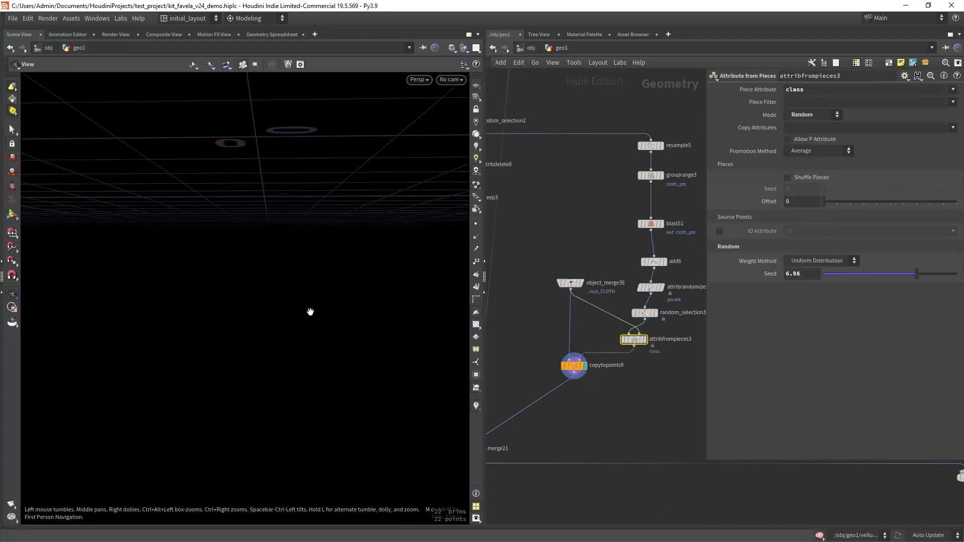
drag(916, 274, 872, 277)
key(ctrl+z)
Step: Display merge21 and examine the clothes hanging under the cabin roofs
scroll(607, 417, down, 3)
click(582, 398)
drag(281, 346, 322, 347)
scroll(321, 346, down, 3)
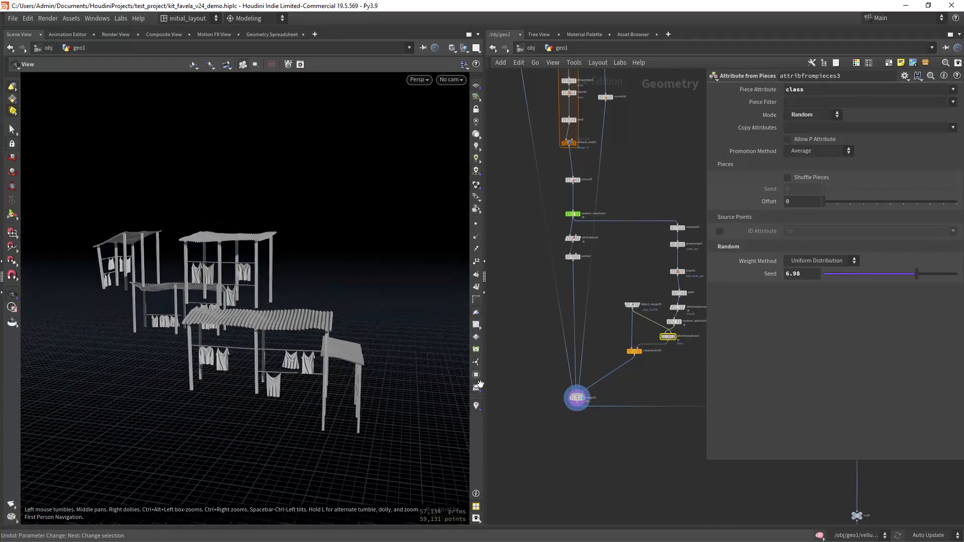
Step: Display the downstream output nodes and examine the complete building with the hanging clothes
middle_drag(854, 502, 610, 368)
click(625, 370)
scroll(318, 351, up, 3)
click(627, 405)
click(625, 402)
drag(271, 339, 328, 340)
scroll(316, 340, down, 5)
scroll(329, 340, up, 2)
scroll(630, 402, down, 8)
Step: Vary the building layout by changing the master_seed of lot_subdivision4 through 77 and 79 to 81
middle_drag(661, 250, 574, 342)
scroll(529, 346, up, 8)
click(606, 290)
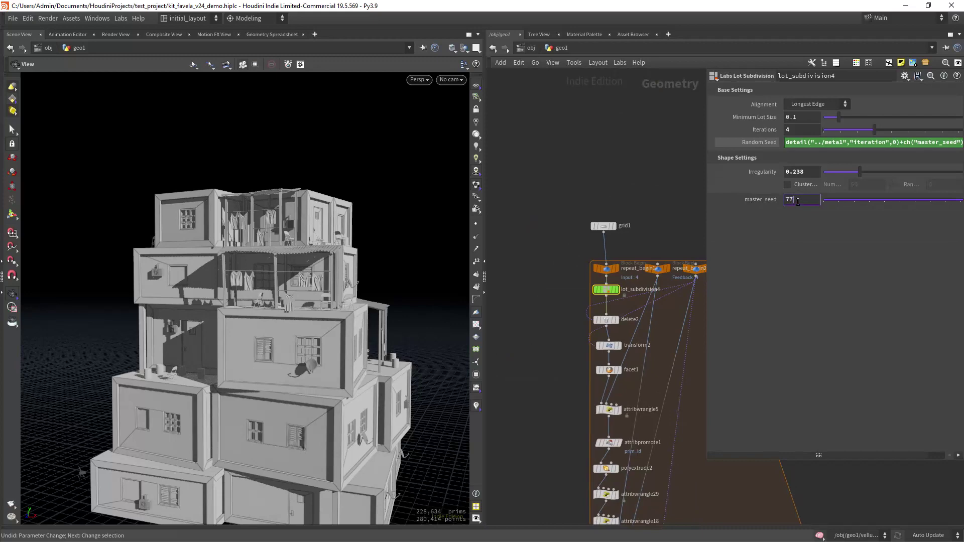
scroll(797, 202, down, 1)
scroll(798, 201, up, 3)
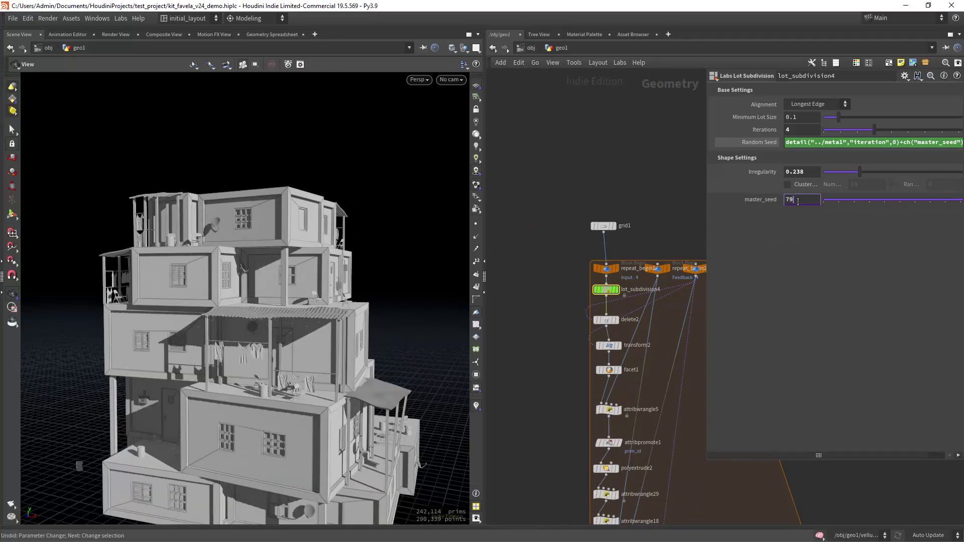
scroll(797, 201, up, 1)
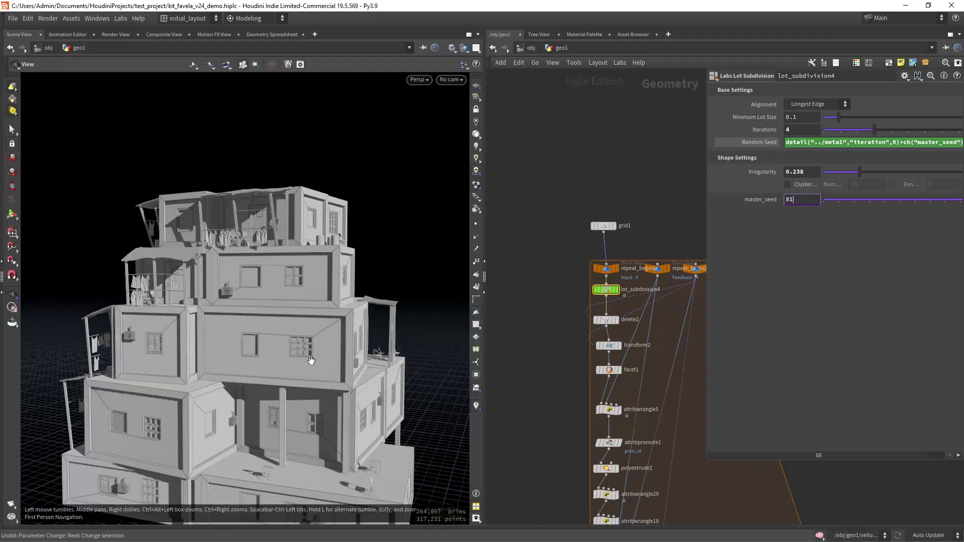